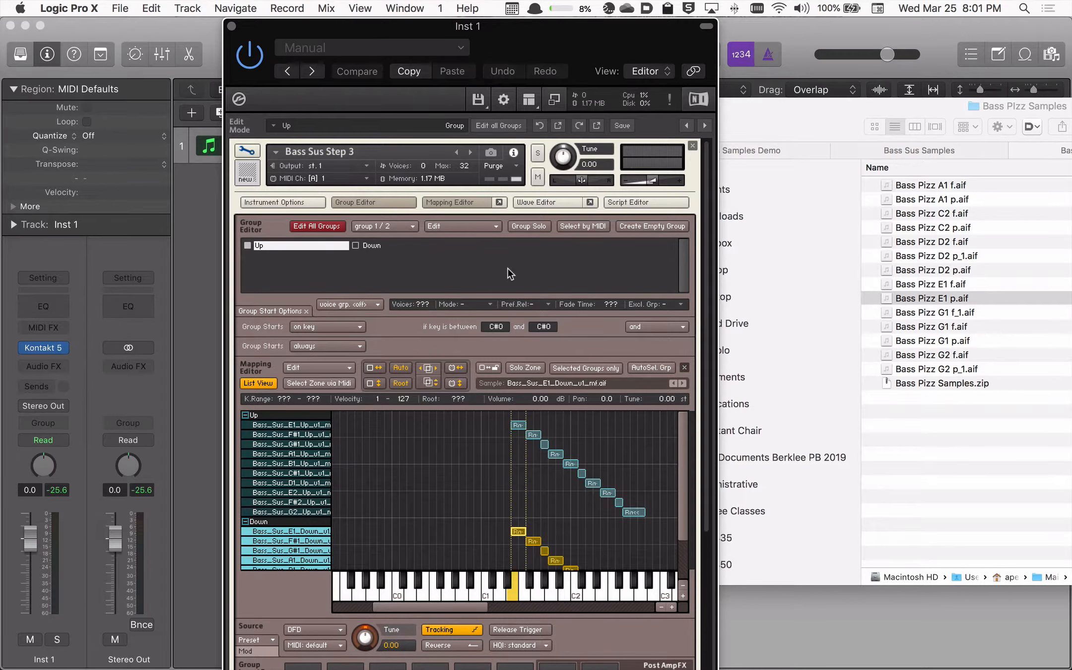
Step: Switch the mapping view from the list to the full zone grid and map Bass Pizz E1 p.aif to E3–F#3
{"action": "left_click", "coordinate": [264, 381]}
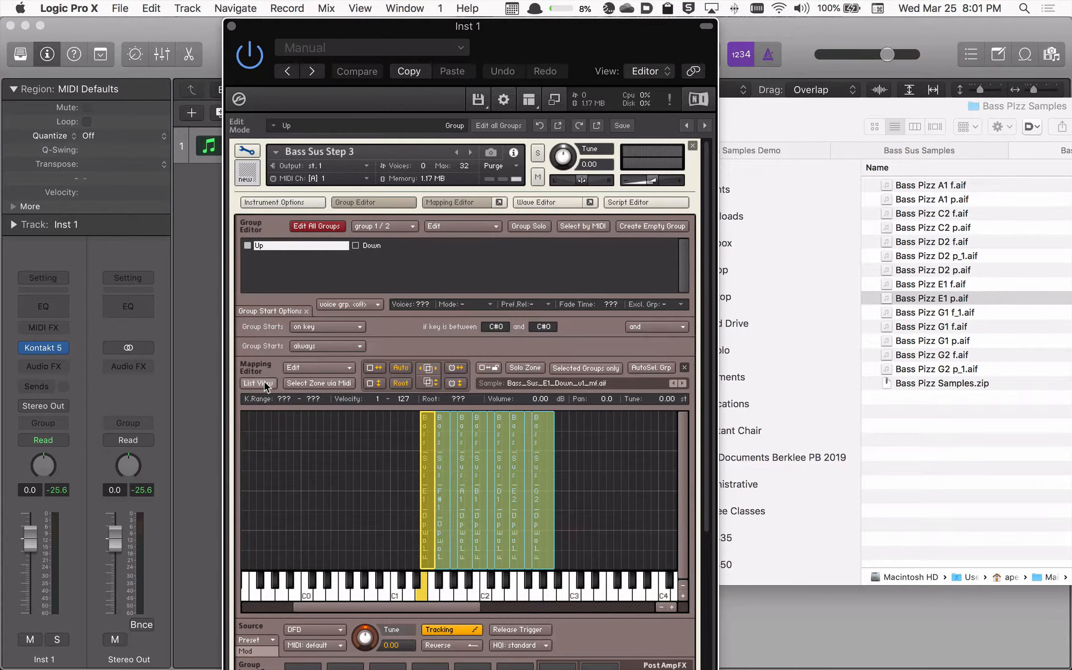
{"action": "left_click", "coordinate": [626, 469]}
{"action": "left_click", "coordinate": [925, 470]}
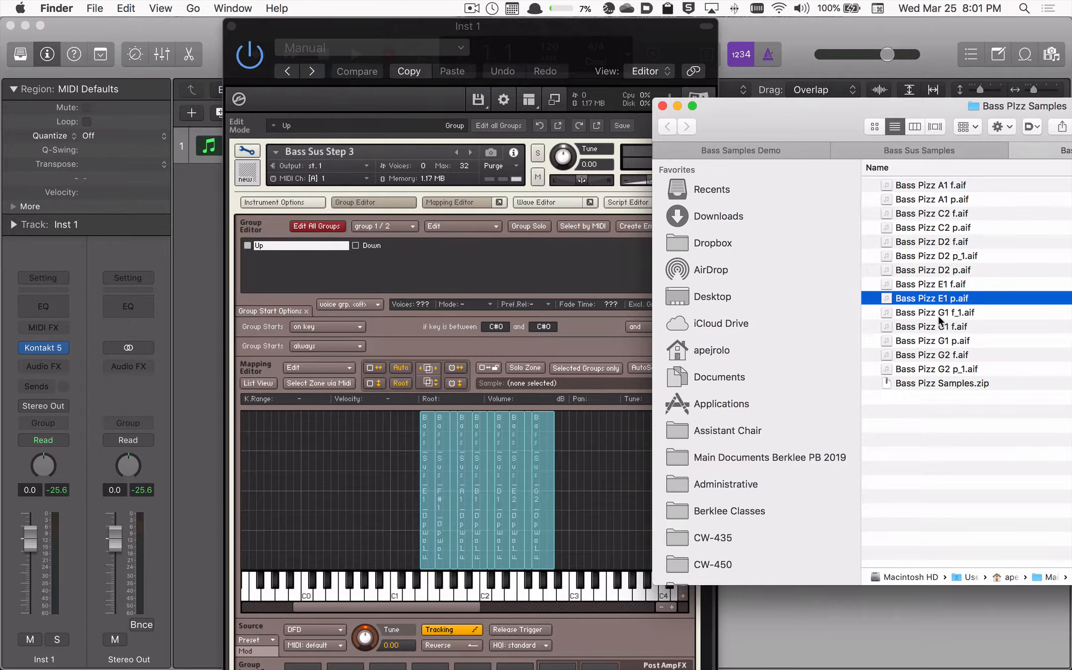
{"action": "scroll", "coordinate": [600, 490], "scroll_direction": "right", "scroll_amount": 3}
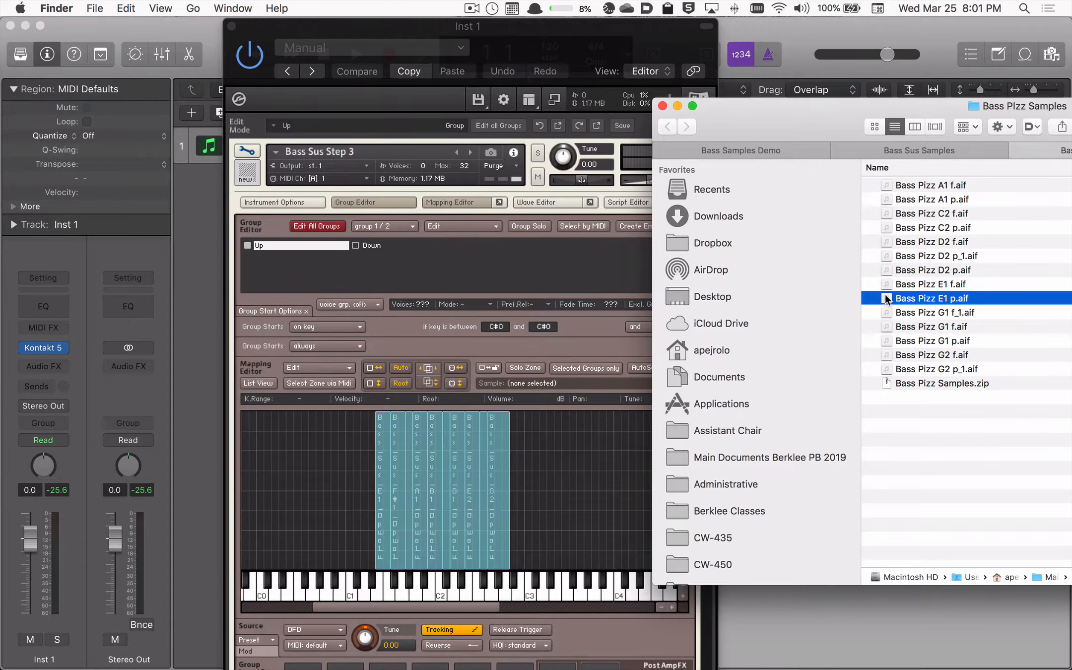
{"action": "left_click_drag", "start_coordinate": [885, 297], "coordinate": [570, 502]}
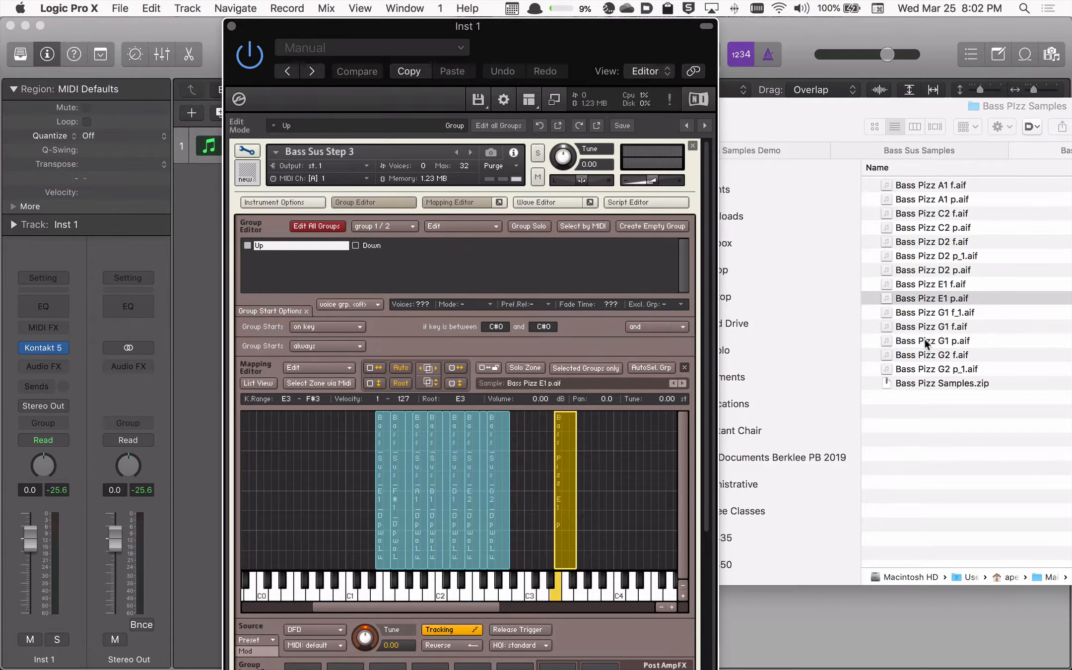
Step: Add Bass Pizz G1 p.aif to the mapping from G3 and narrow its key range to G3–G#3
{"action": "left_click", "coordinate": [886, 339]}
{"action": "left_click", "coordinate": [885, 339]}
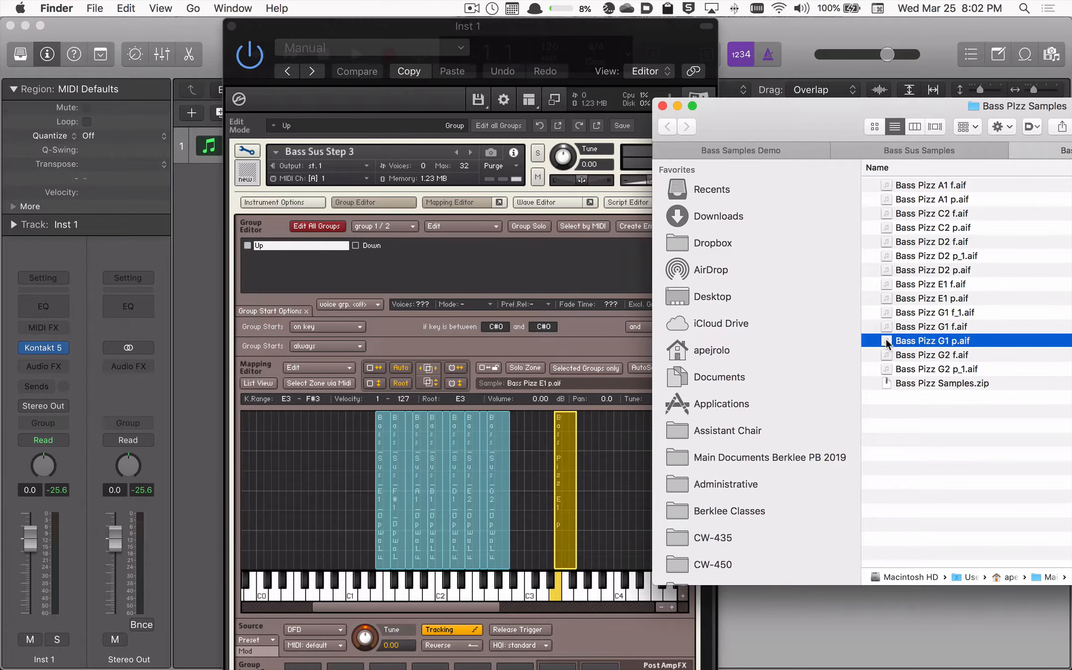
{"action": "left_click_drag", "start_coordinate": [885, 339], "coordinate": [580, 493]}
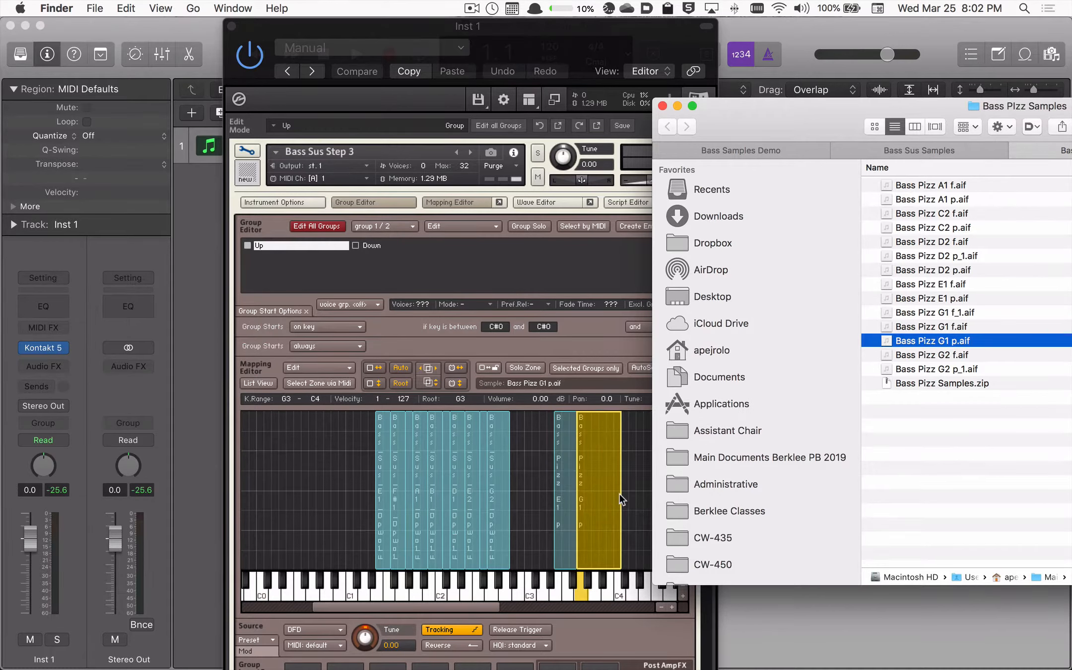
{"action": "left_click", "coordinate": [619, 494]}
{"action": "left_click_drag", "start_coordinate": [620, 510], "coordinate": [593, 515]}
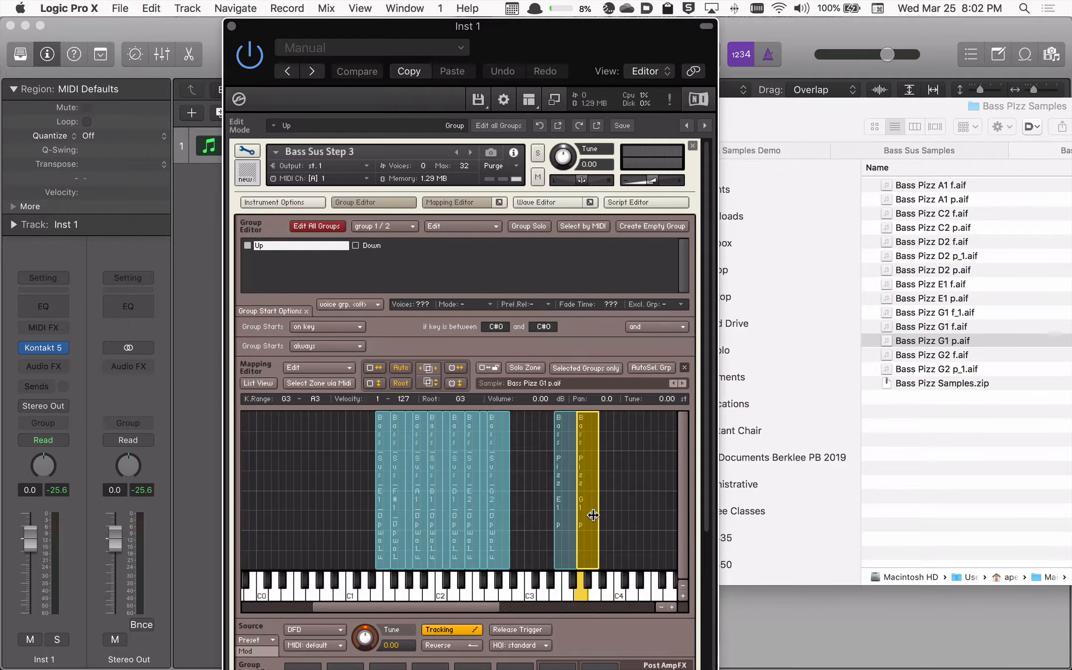
{"action": "left_click_drag", "start_coordinate": [593, 515], "coordinate": [589, 514]}
Step: Map Bass Pizz A1 p.aif to A3–B3 and Bass Pizz C2 p.aif to C4–C#4
{"action": "left_click_drag", "start_coordinate": [885, 196], "coordinate": [550, 499]}
{"action": "left_click", "coordinate": [884, 210]}
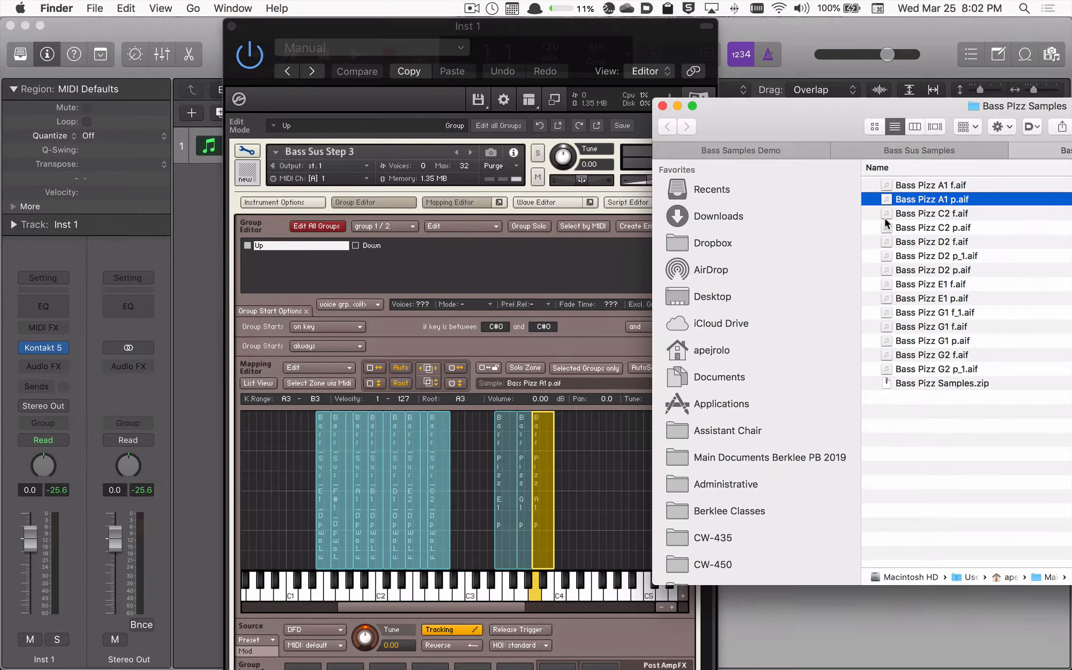
{"action": "left_click", "coordinate": [884, 226]}
{"action": "left_click_drag", "start_coordinate": [888, 227], "coordinate": [559, 455]}
{"action": "left_click_drag", "start_coordinate": [621, 474], "coordinate": [564, 483]}
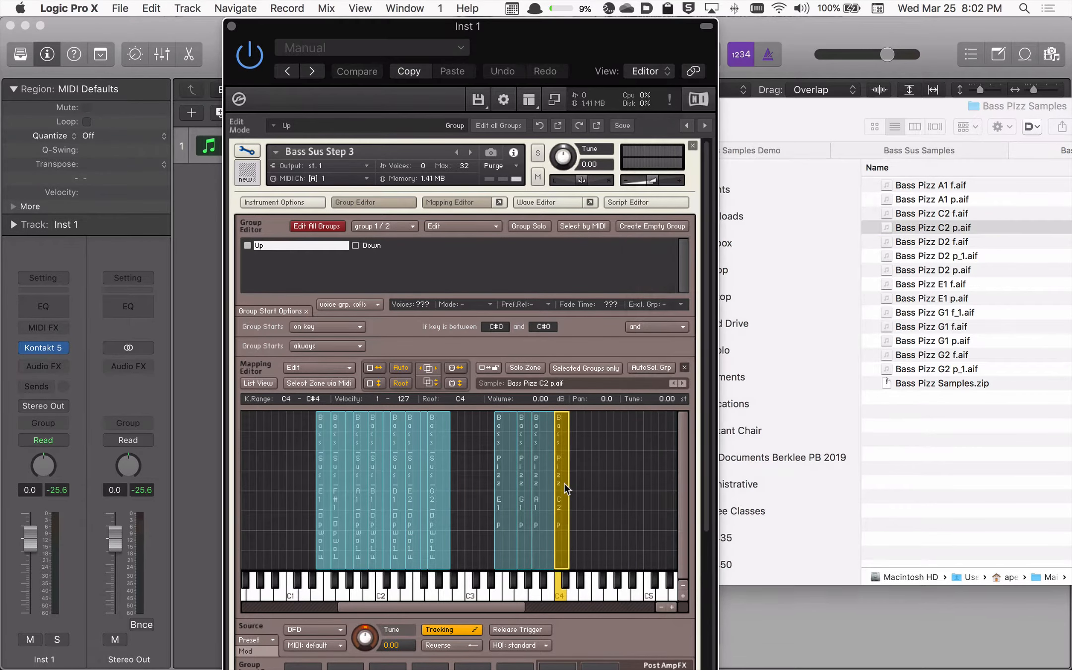
{"action": "left_click", "coordinate": [885, 240]}
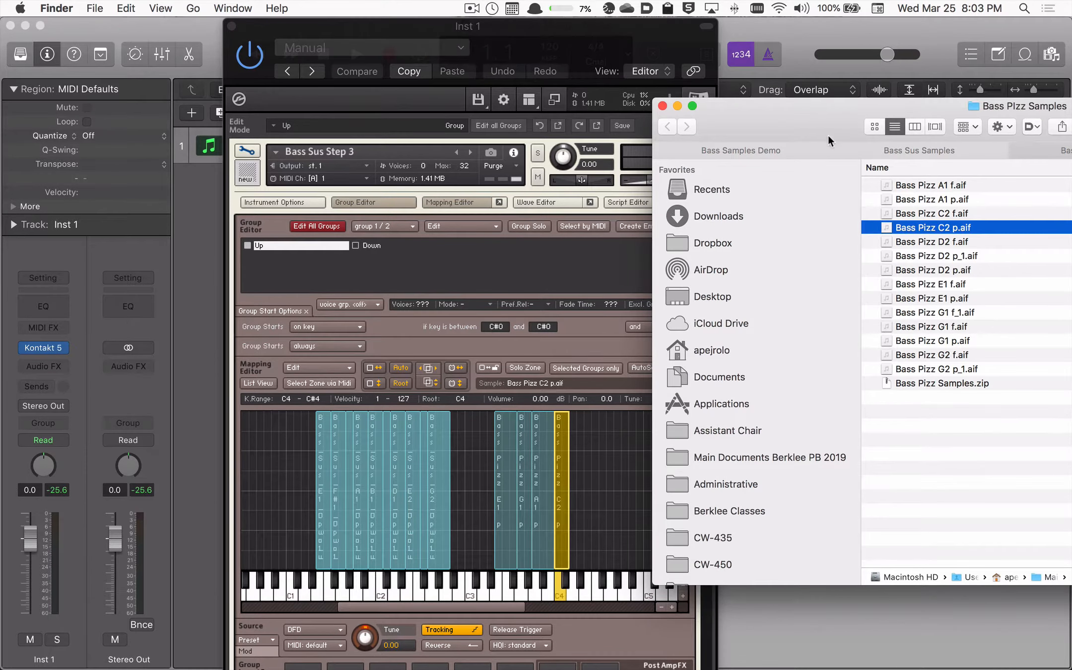
Step: Map Bass Pizz D2 p.aif to D4–F#4 and Bass Pizz G2 p_1.aif to G4–A#4
{"action": "left_click_drag", "start_coordinate": [827, 135], "coordinate": [864, 87]}
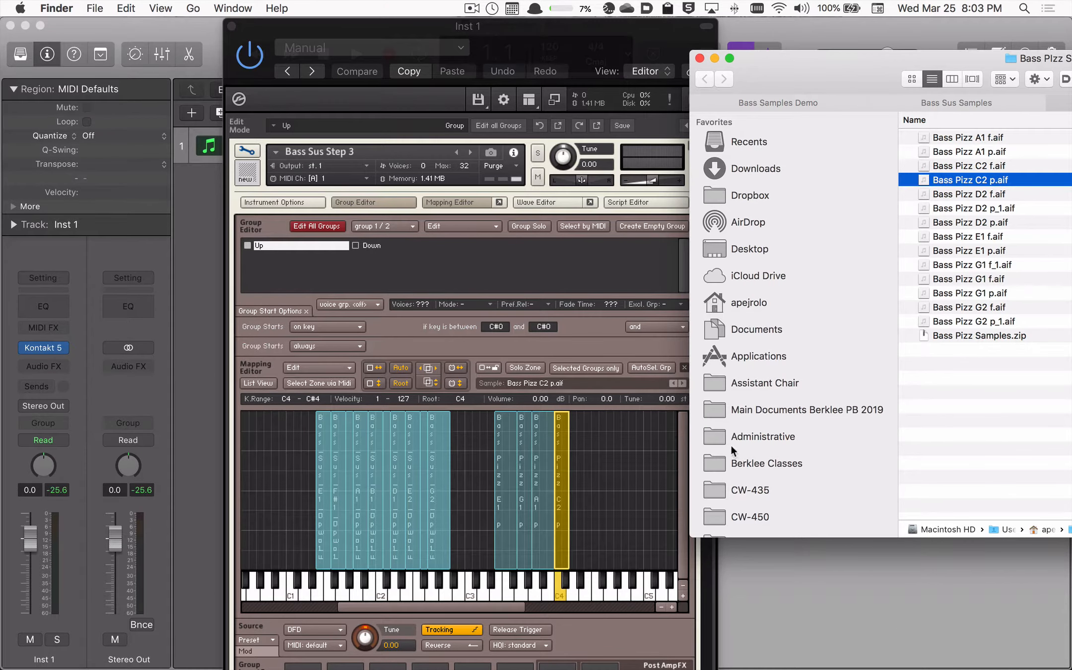
{"action": "left_click", "coordinate": [923, 221]}
{"action": "left_click_drag", "start_coordinate": [920, 220], "coordinate": [597, 483]}
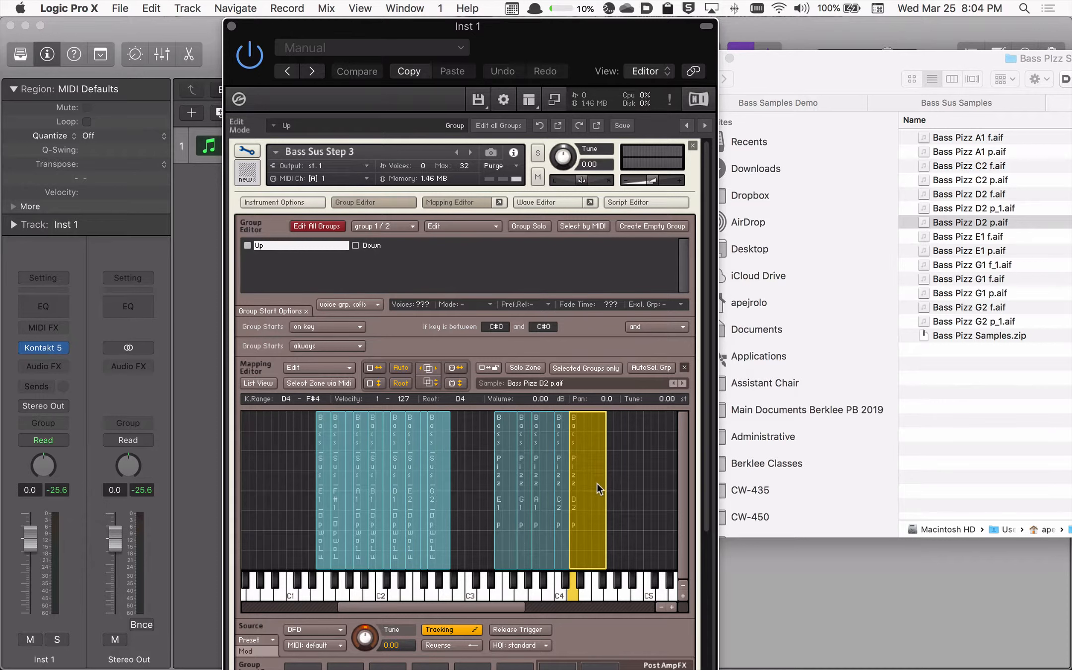
{"action": "left_click", "coordinate": [921, 309]}
{"action": "left_click", "coordinate": [922, 308]}
{"action": "left_click_drag", "start_coordinate": [923, 321], "coordinate": [637, 486]}
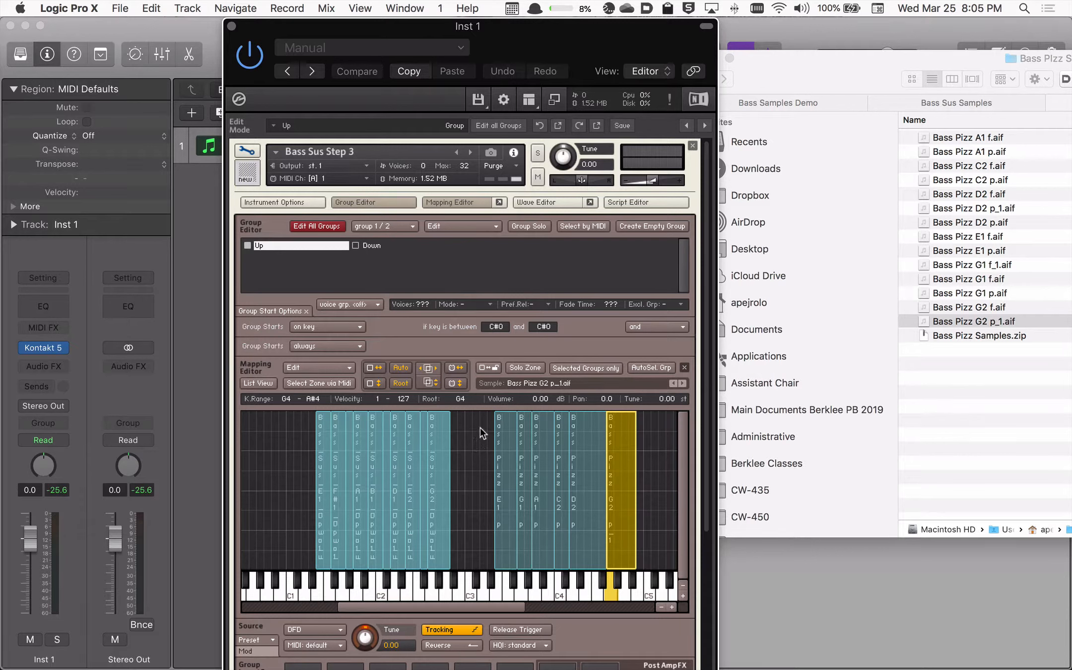
Step: Lower the top velocity of all six soft pizzicato zones together so they cover velocities 1–78
{"action": "left_click_drag", "start_coordinate": [480, 428], "coordinate": [650, 491]}
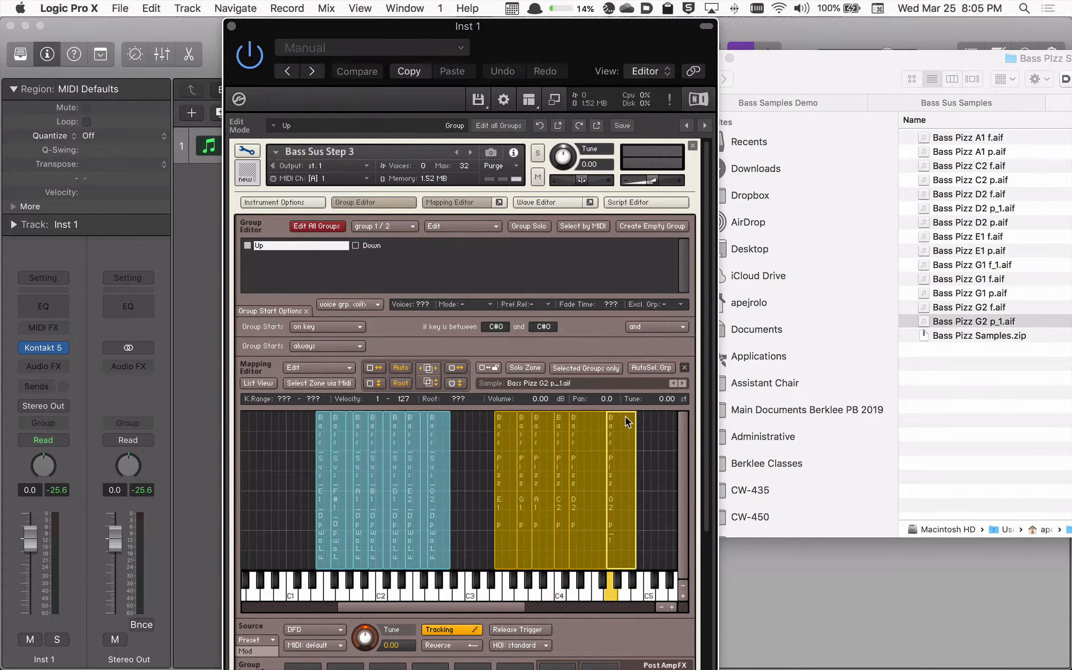
{"action": "left_click_drag", "start_coordinate": [624, 413], "coordinate": [622, 479]}
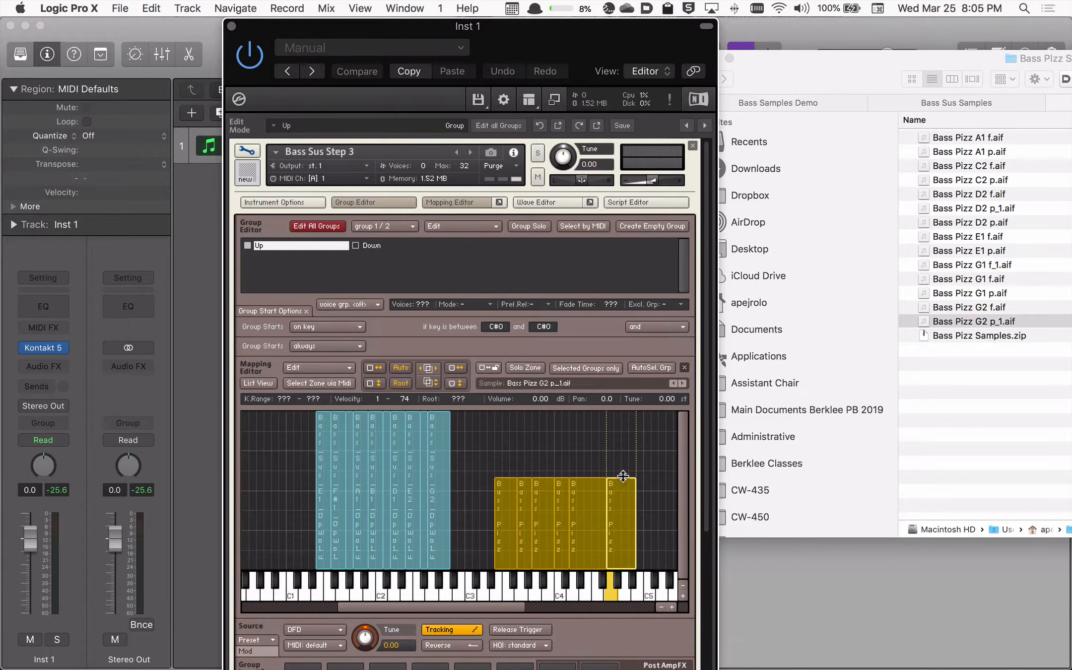
{"action": "left_click_drag", "start_coordinate": [622, 475], "coordinate": [622, 469]}
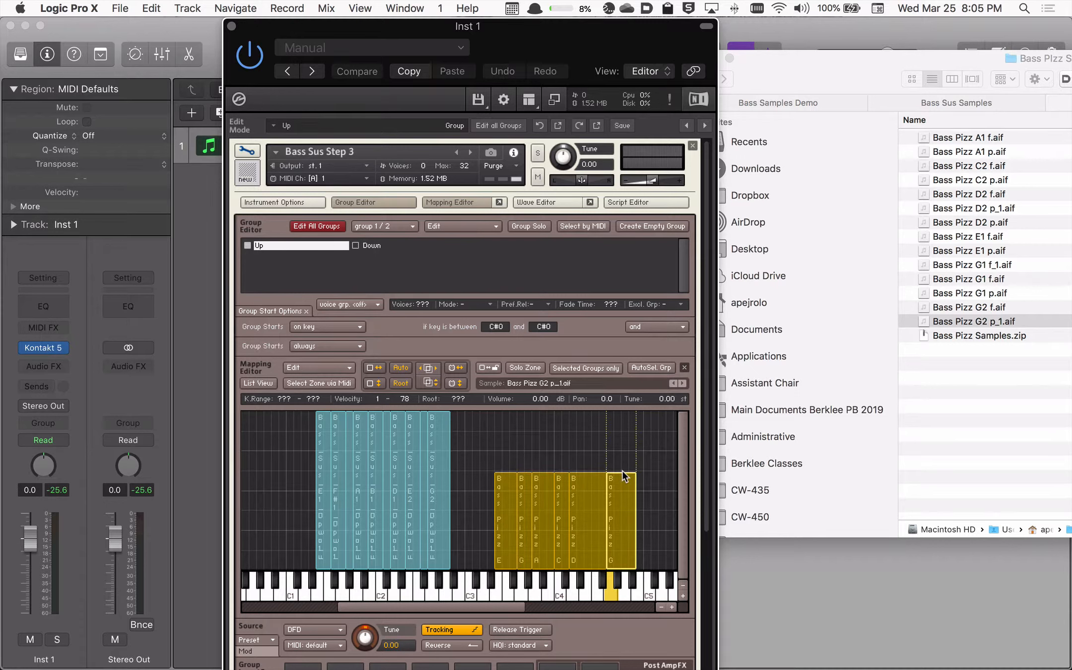
{"action": "left_click", "coordinate": [551, 443]}
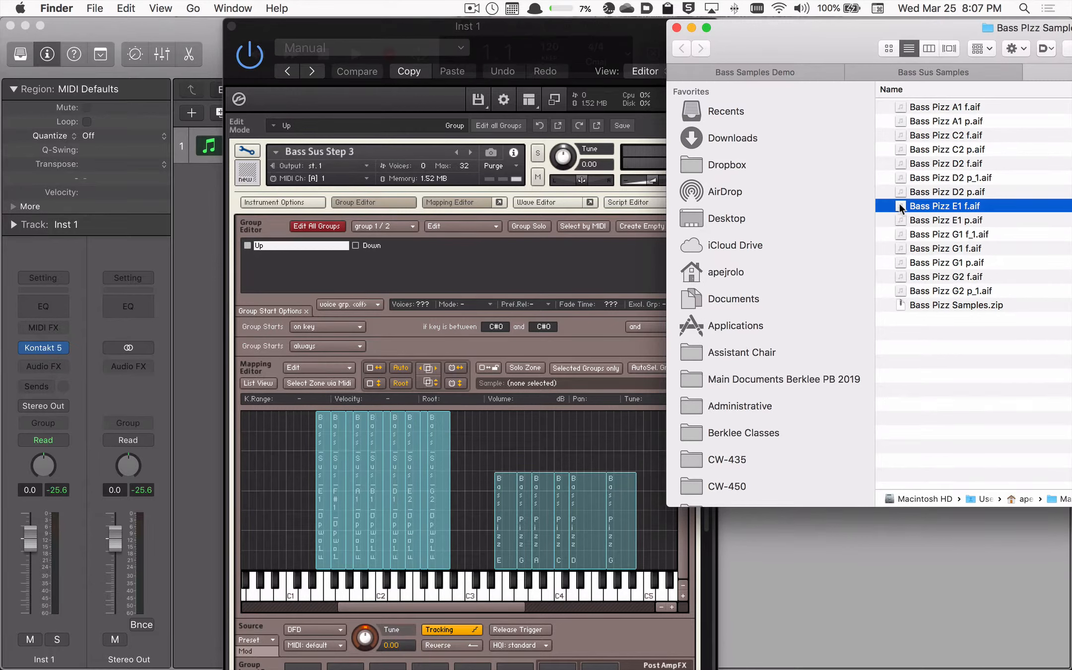
Step: Map Bass Pizz E1 f.aif to E3–F#3 with velocities 52–127, overlapping the soft E1 zone
{"action": "left_click_drag", "start_coordinate": [900, 207], "coordinate": [497, 436]}
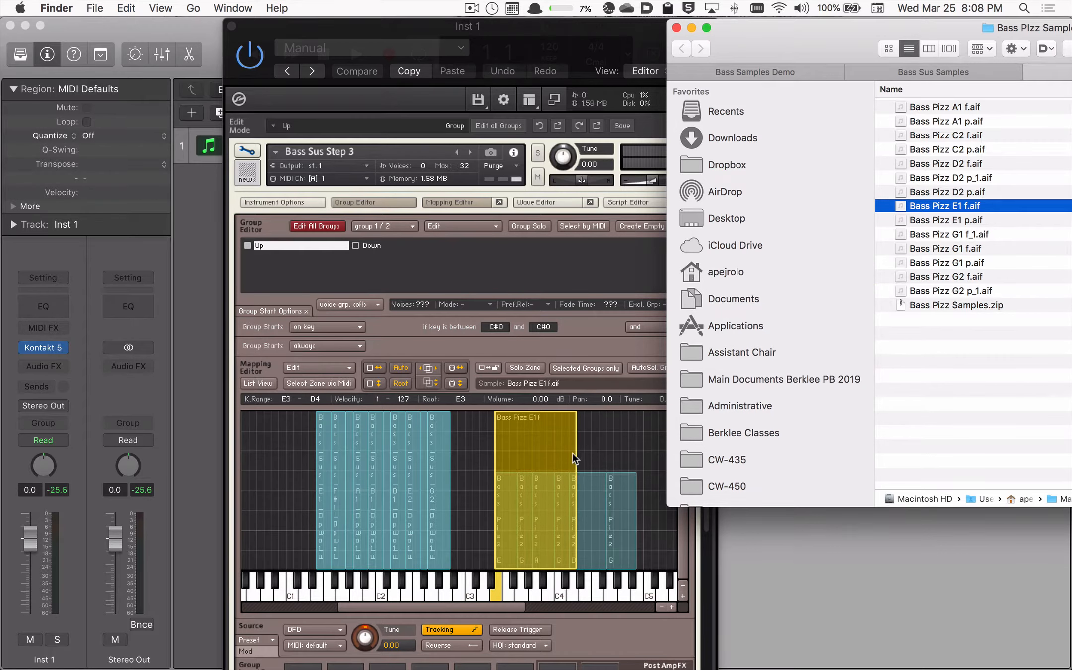
{"action": "left_click_drag", "start_coordinate": [572, 452], "coordinate": [513, 454]}
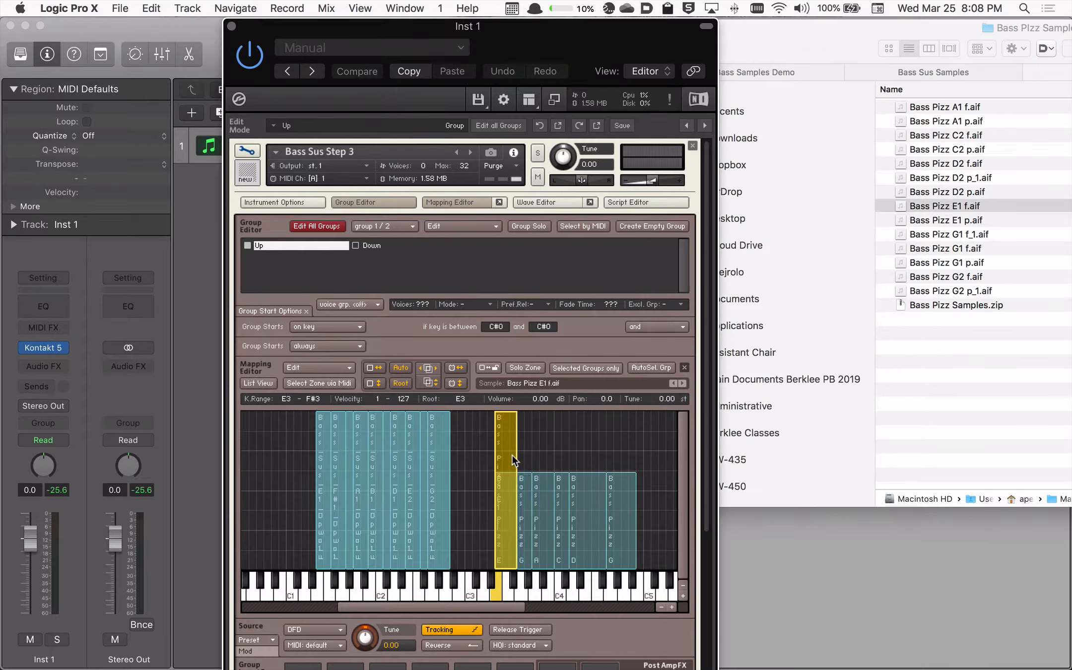
{"action": "left_click_drag", "start_coordinate": [509, 567], "coordinate": [509, 505]}
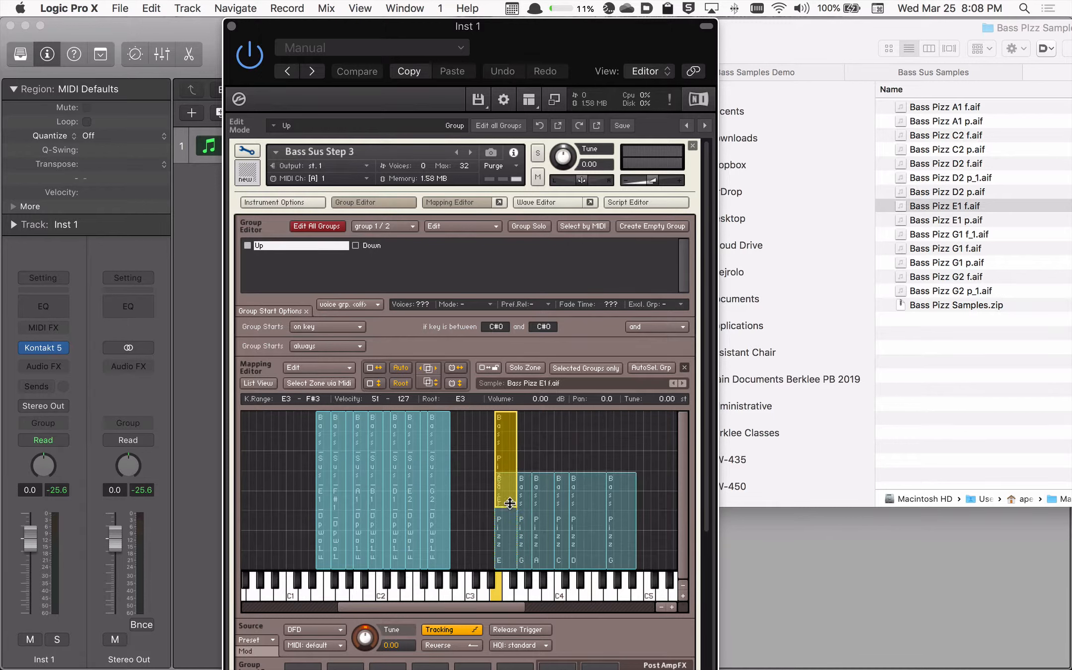
Step: Auto-apply velocity crossfades to the two overlapping E1 pizzicato zones
{"action": "left_click", "coordinate": [502, 542]}
{"action": "left_click", "coordinate": [507, 449]}
{"action": "left_click", "coordinate": [563, 427]}
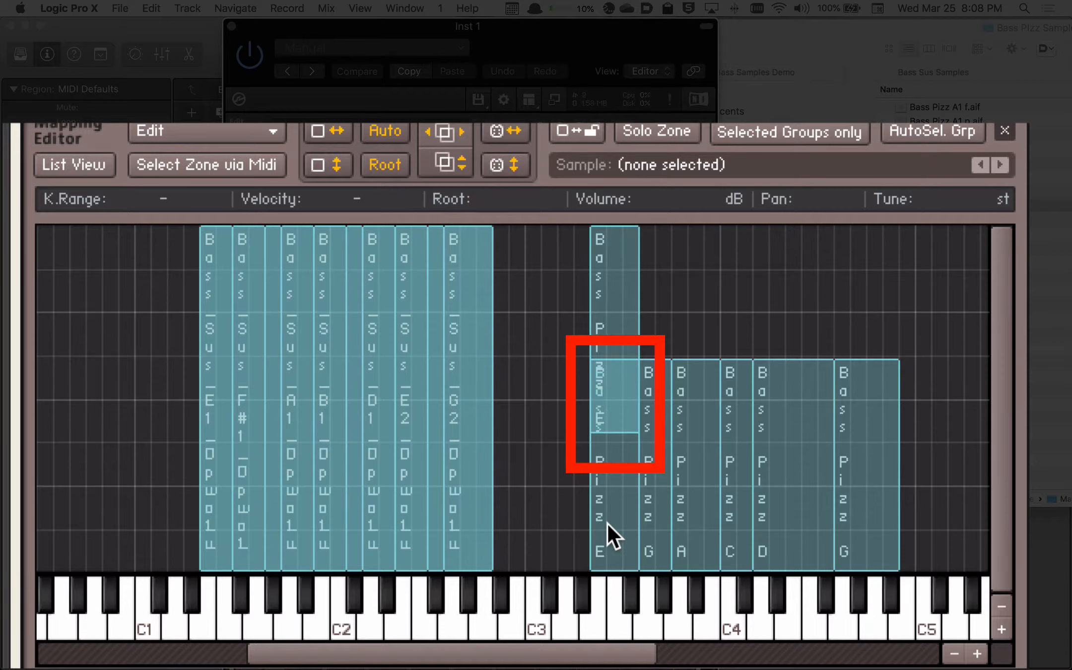
{"action": "left_click_drag", "start_coordinate": [559, 297], "coordinate": [618, 450]}
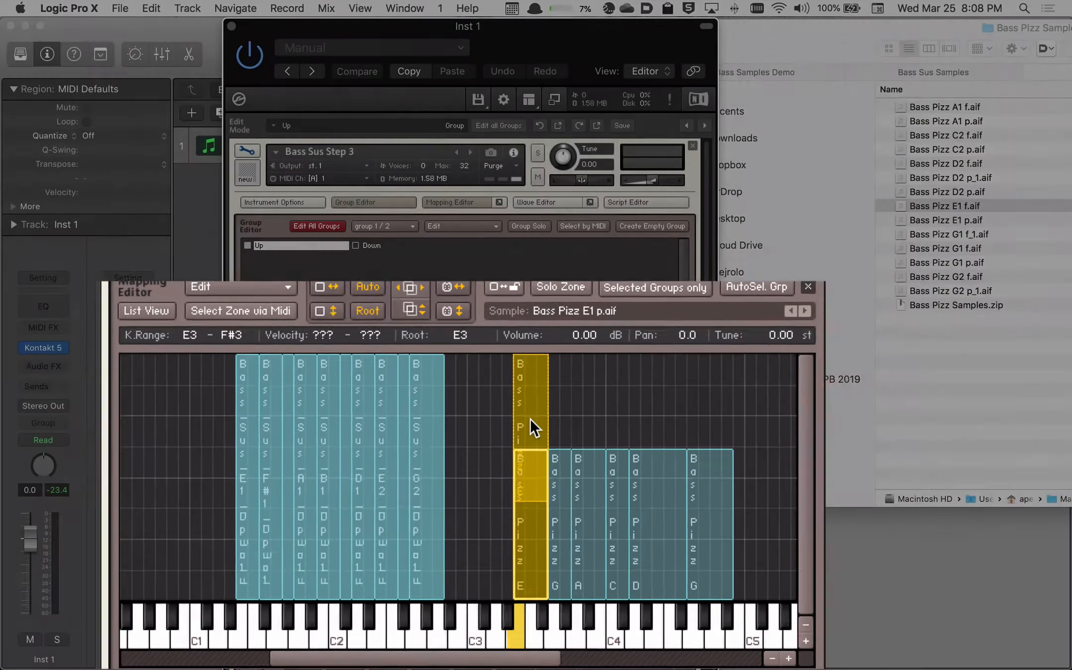
{"action": "right_click", "coordinate": [530, 419]}
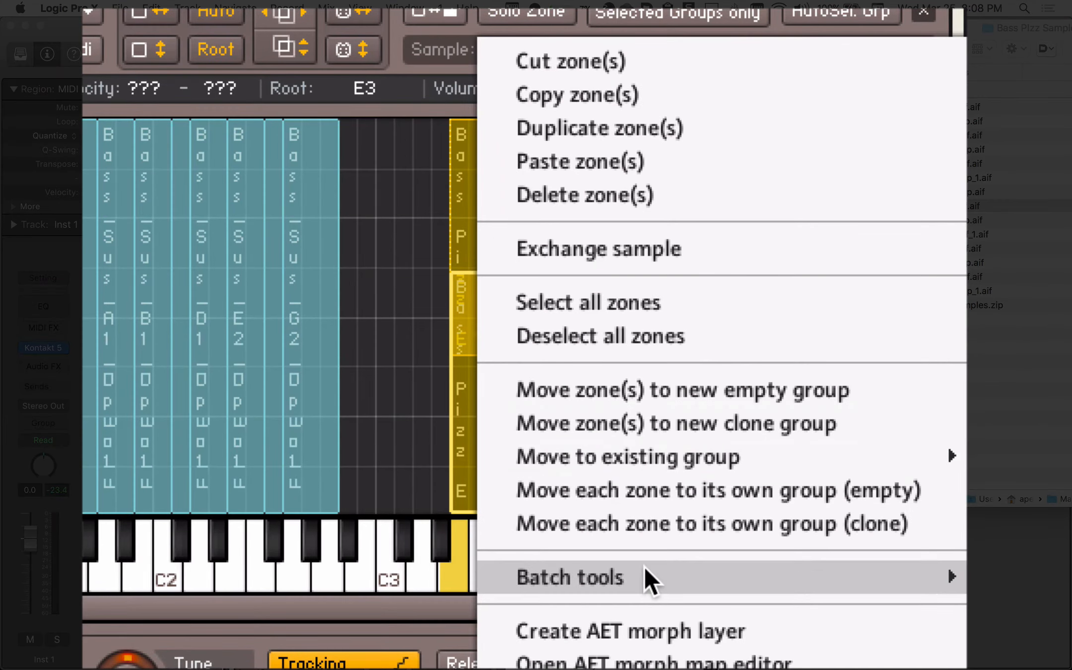
{"action": "mouse_move", "coordinate": [644, 566]}
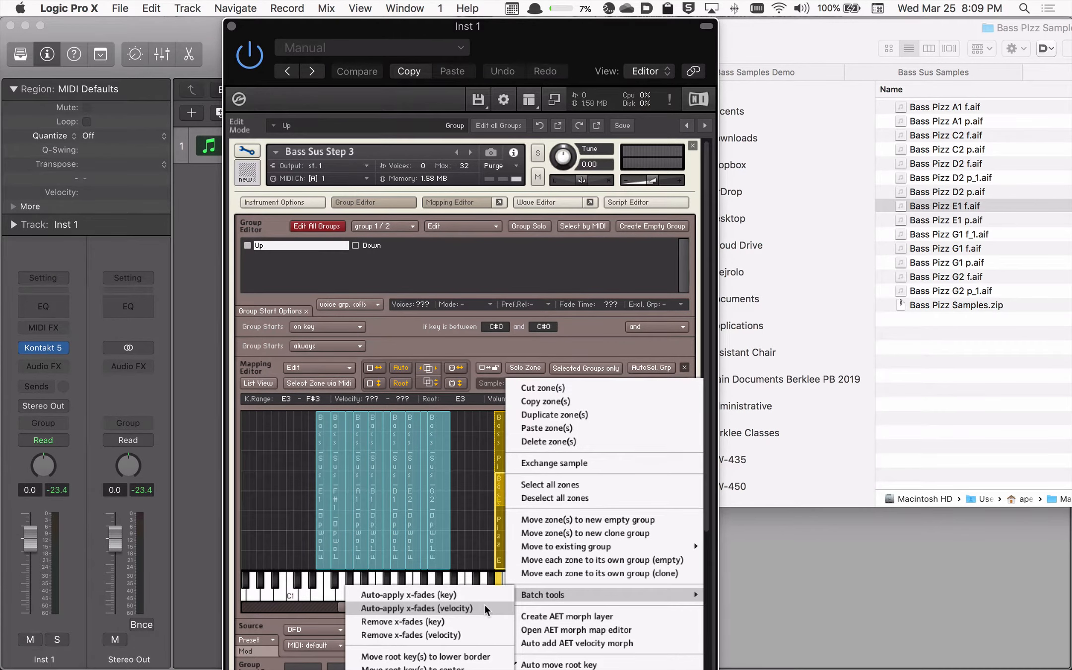
{"action": "left_click", "coordinate": [484, 605]}
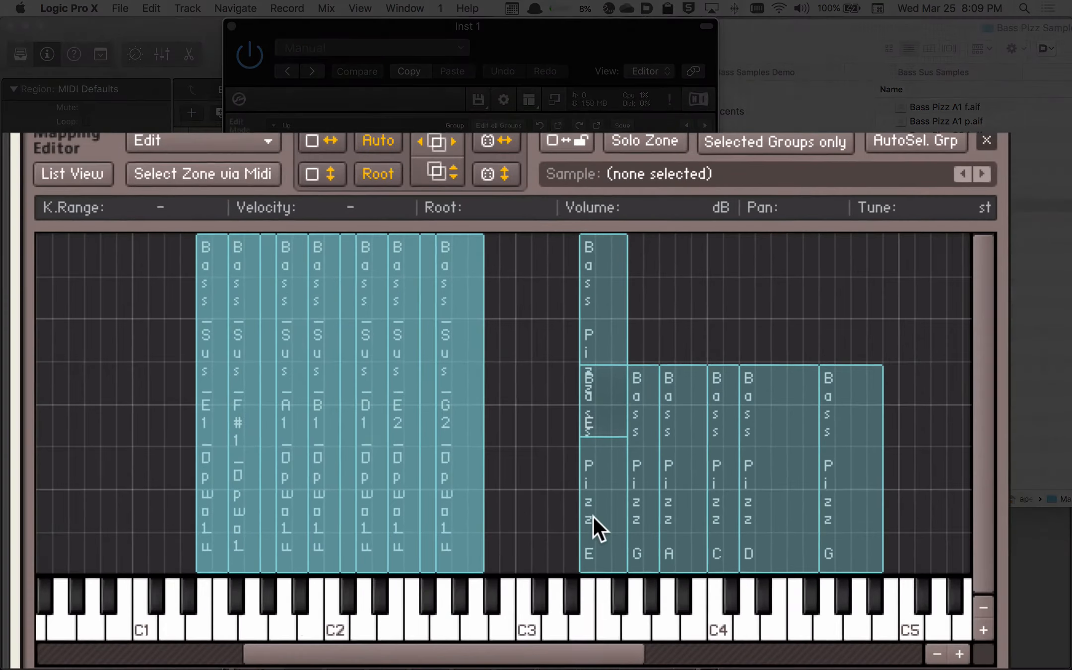
Step: Inspect the velocity crossfade on the soft and the loud E1 pizzicato zones in turn
{"action": "left_click", "coordinate": [505, 543]}
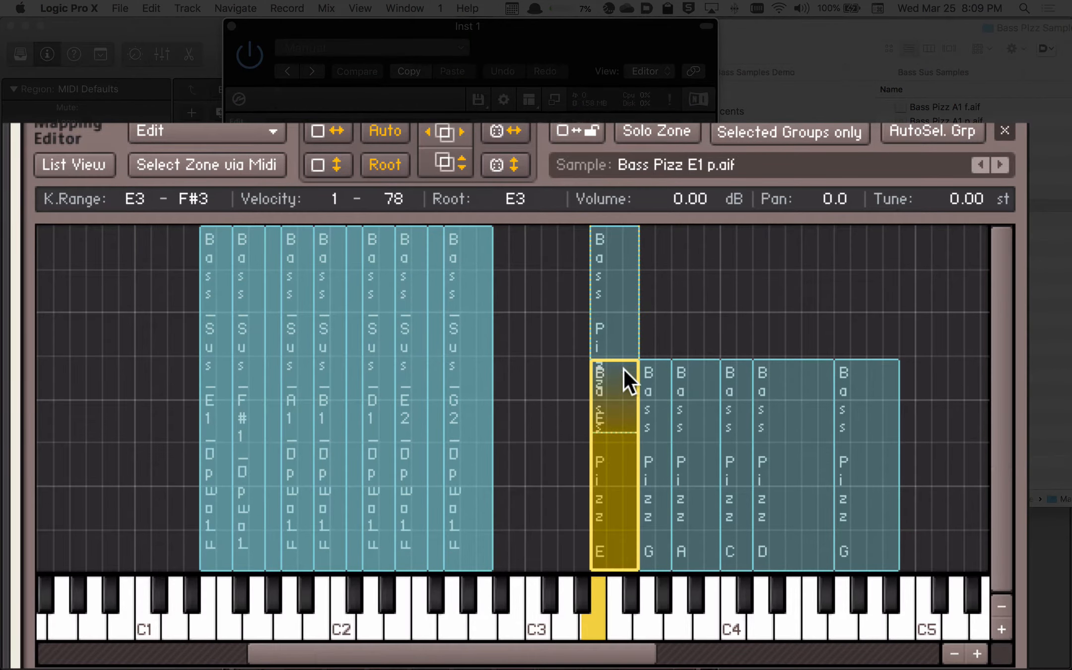
{"action": "left_click", "coordinate": [616, 280]}
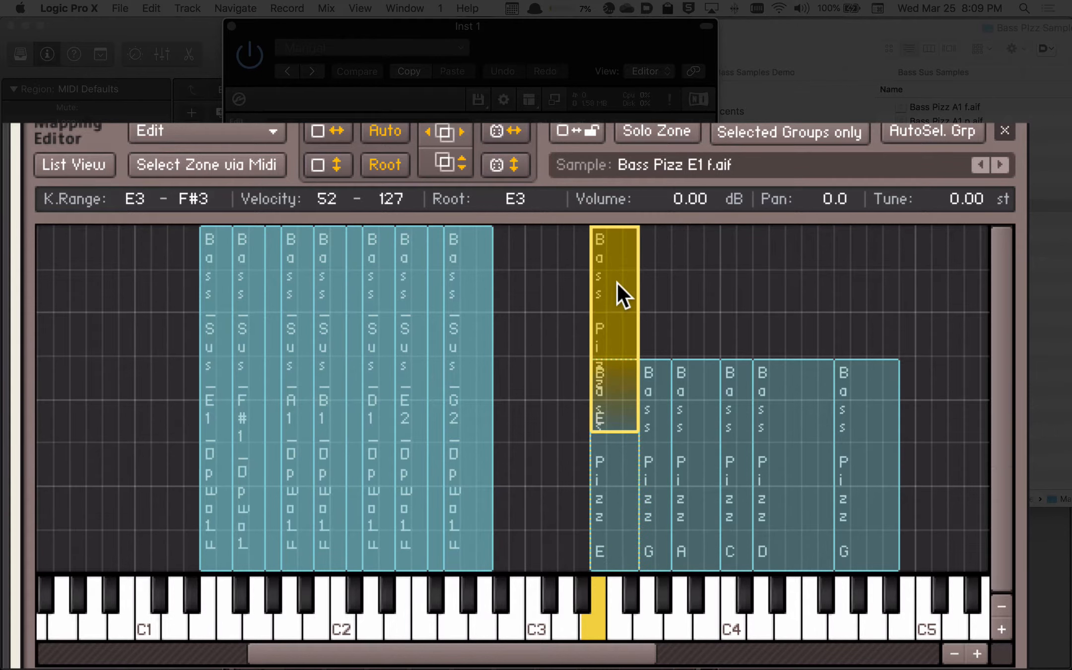
{"action": "left_click", "coordinate": [699, 286]}
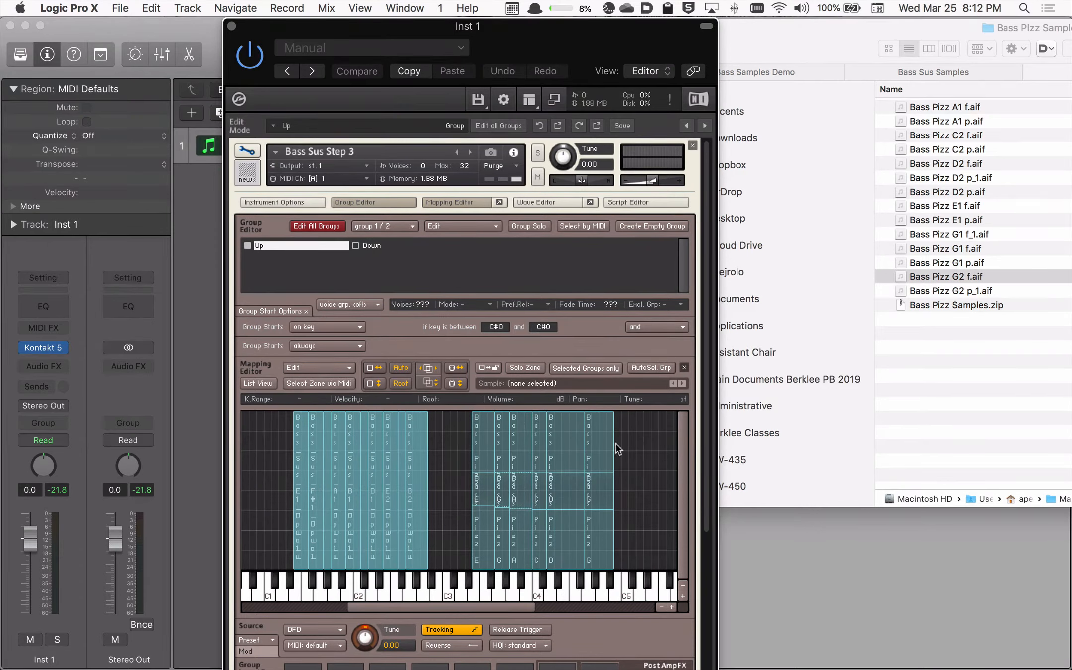
Step: Select all soft and loud pizzicato zones and move them to a new empty group
{"action": "left_click_drag", "start_coordinate": [445, 437], "coordinate": [609, 451]}
{"action": "left_click", "coordinate": [622, 529]}
{"action": "left_click_drag", "start_coordinate": [459, 534], "coordinate": [459, 436]}
{"action": "left_click", "coordinate": [635, 538]}
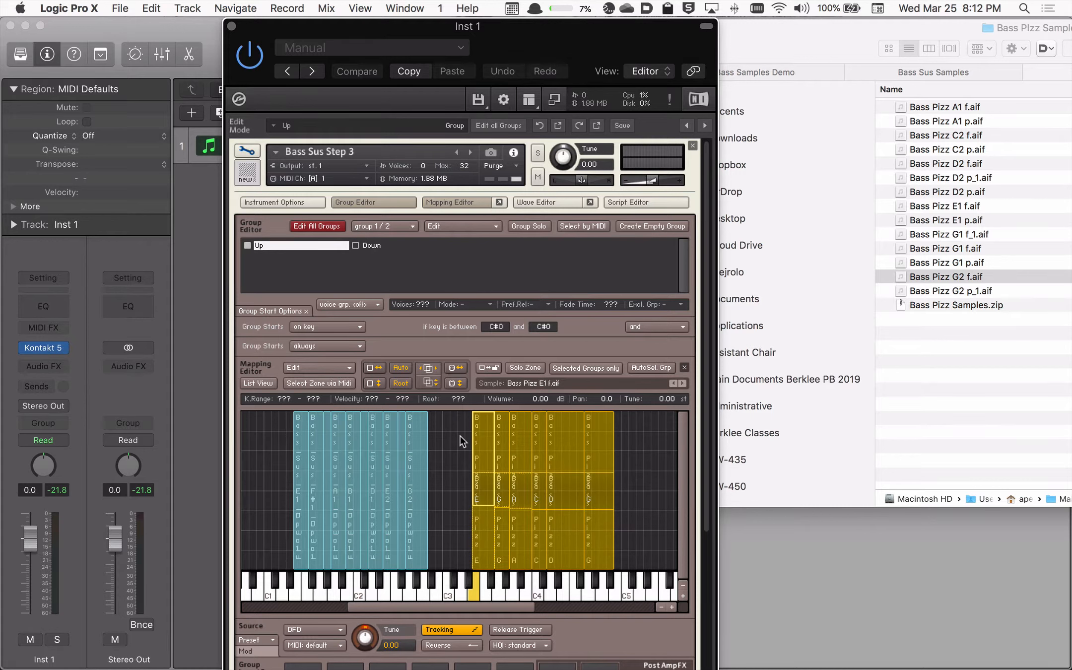
{"action": "right_click", "coordinate": [486, 443]}
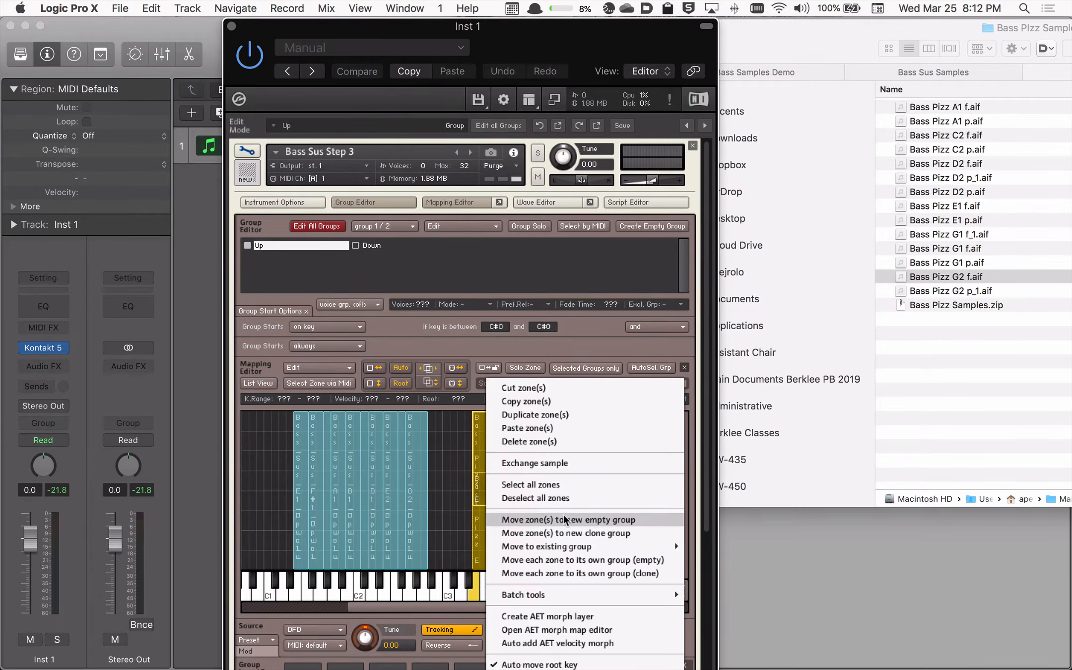
{"action": "left_click", "coordinate": [596, 519]}
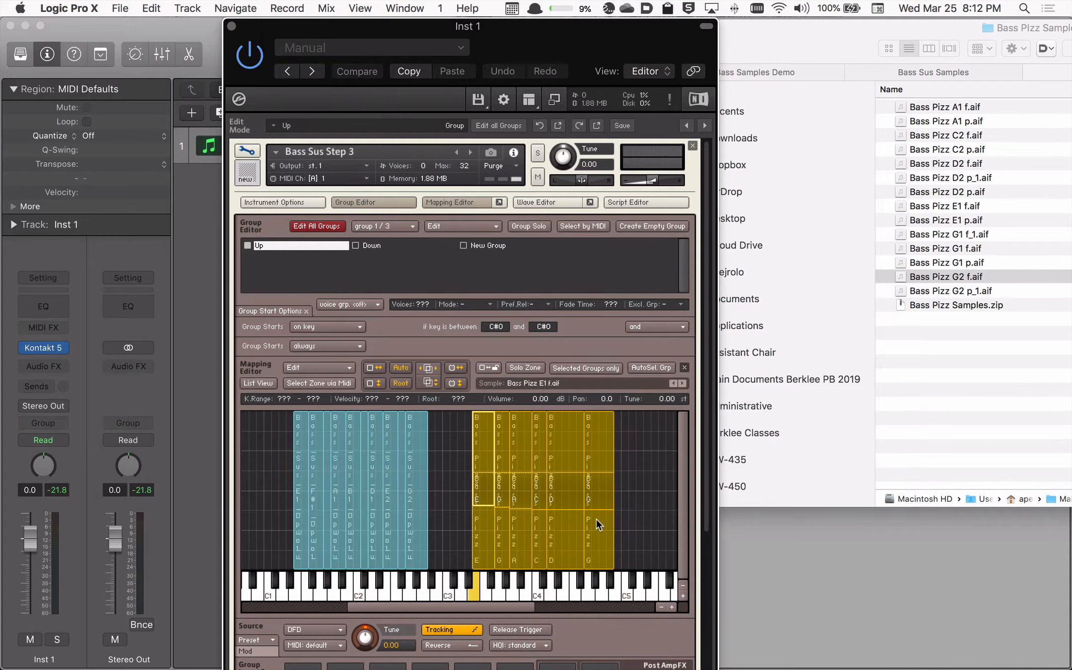
Step: Rename the new group as PIZZ
{"action": "double_click", "coordinate": [493, 245]}
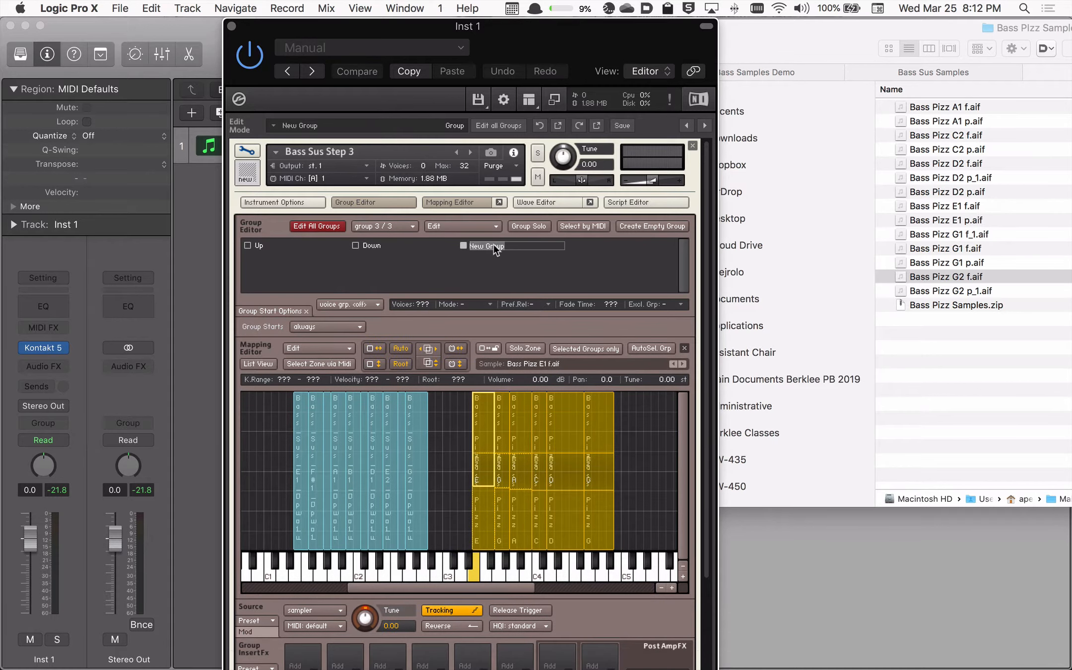
{"action": "type", "text": "PIZZ"}
{"action": "key", "text": "Return"}
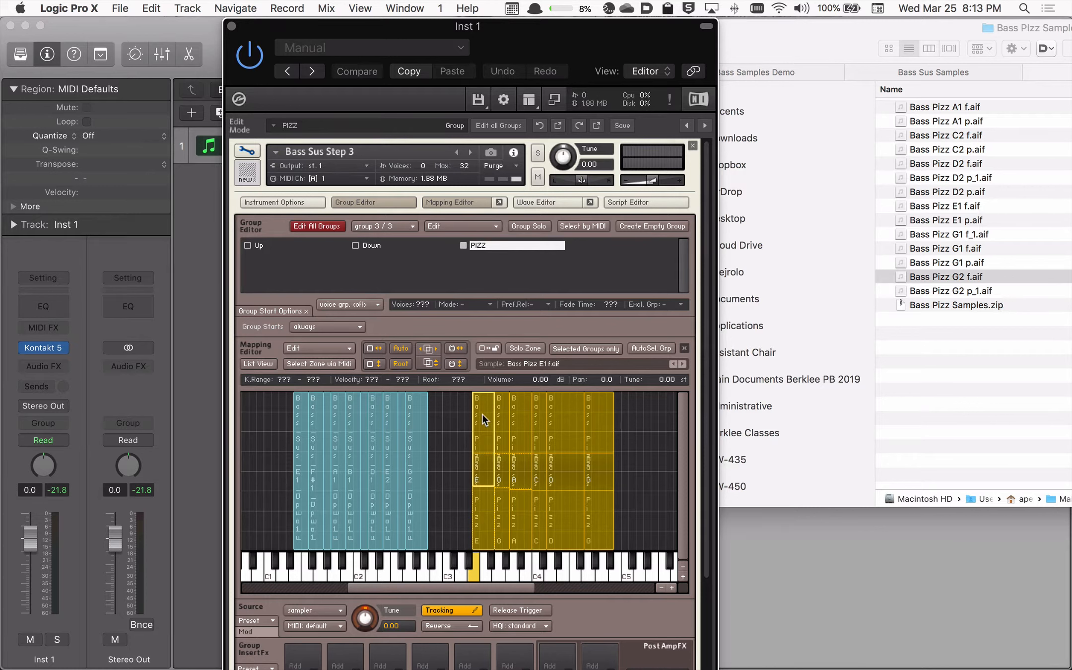
Step: Move all the PIZZ zones down two octaves to start at E1, on top of the sustain zones
{"action": "left_click_drag", "start_coordinate": [482, 414], "coordinate": [299, 413]}
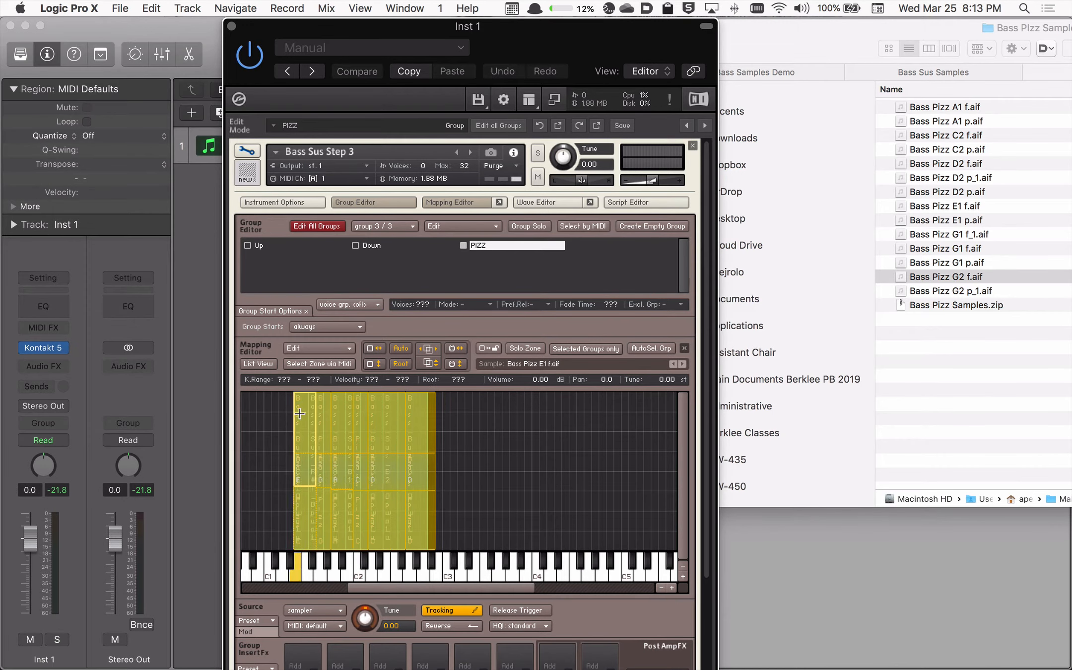
{"action": "left_click", "coordinate": [513, 438]}
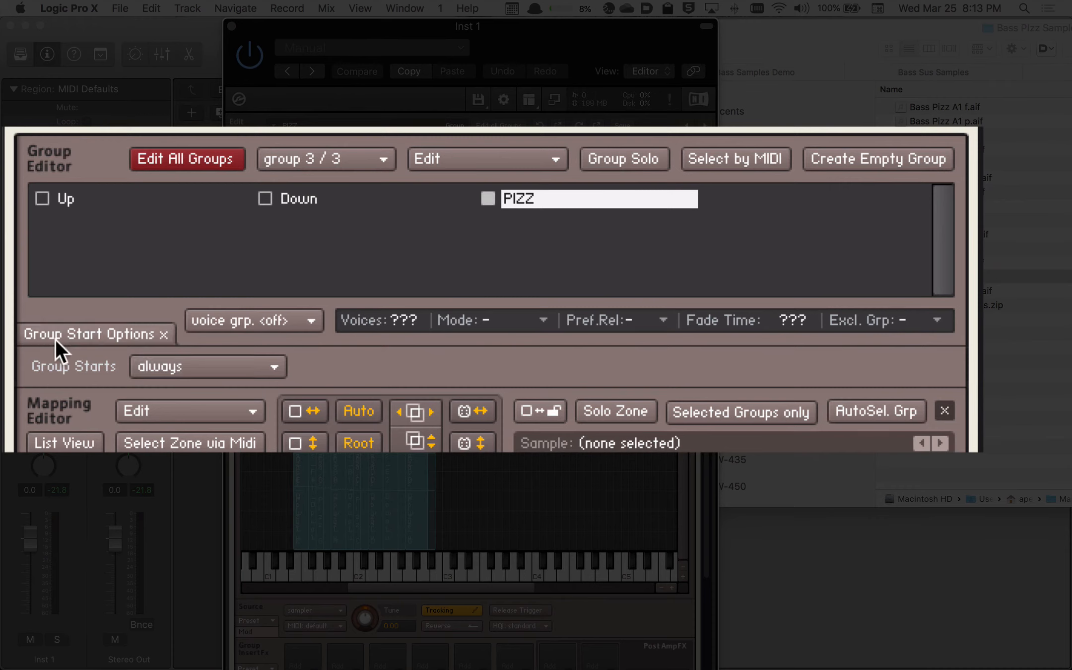
Step: Set the PIZZ group to start on key, with the key range from D0 to D0
{"action": "left_click", "coordinate": [201, 365]}
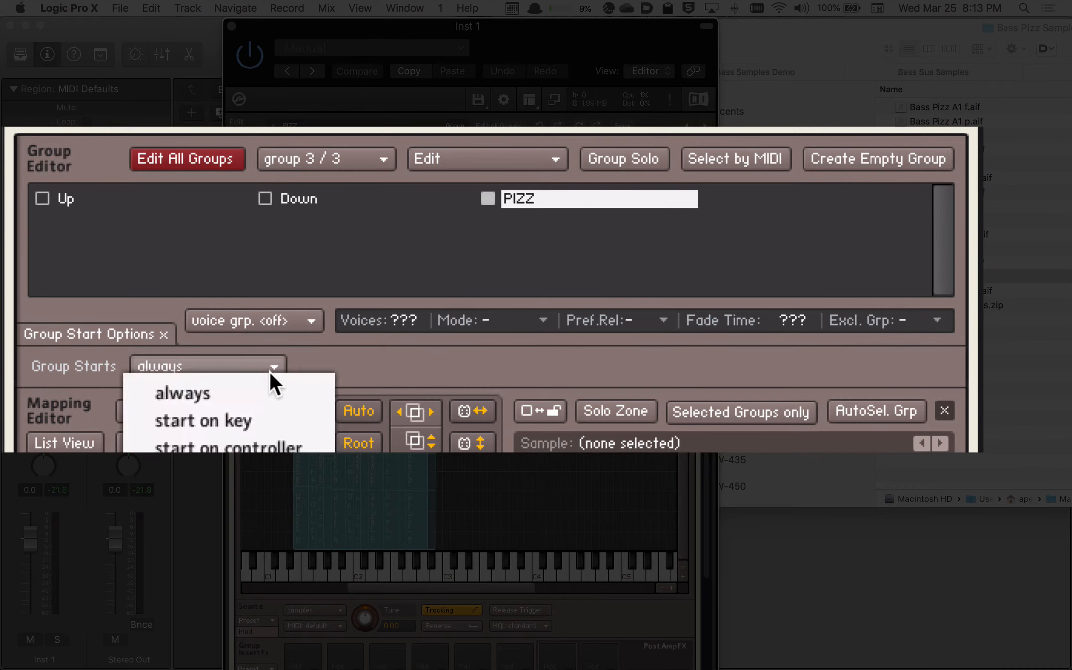
{"action": "left_click", "coordinate": [261, 421]}
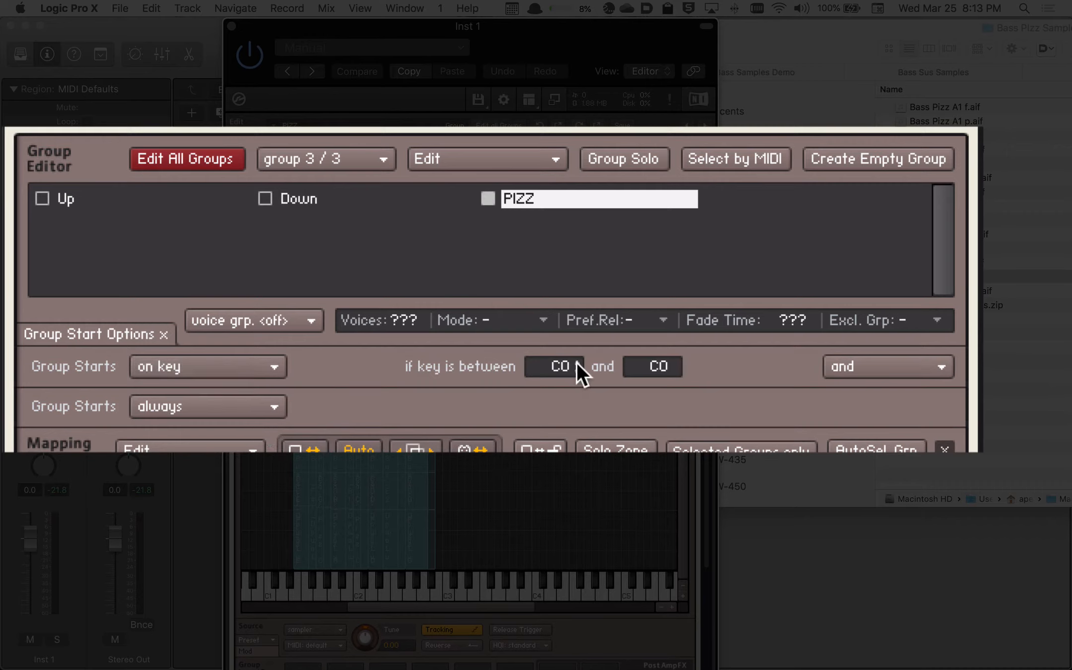
{"action": "left_click", "coordinate": [674, 364]}
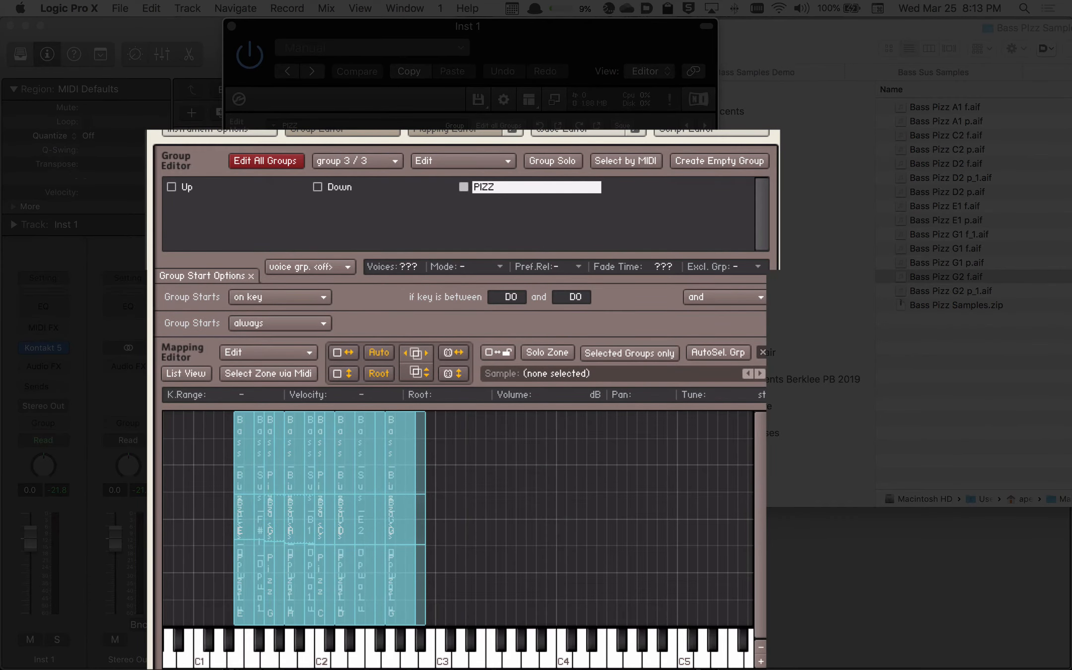
Step: Review the key start conditions of the Up, Down and PIZZ groups, and the other start condition types available for the Up group
{"action": "scroll", "coordinate": [237, 588], "scroll_direction": "left", "scroll_amount": 10}
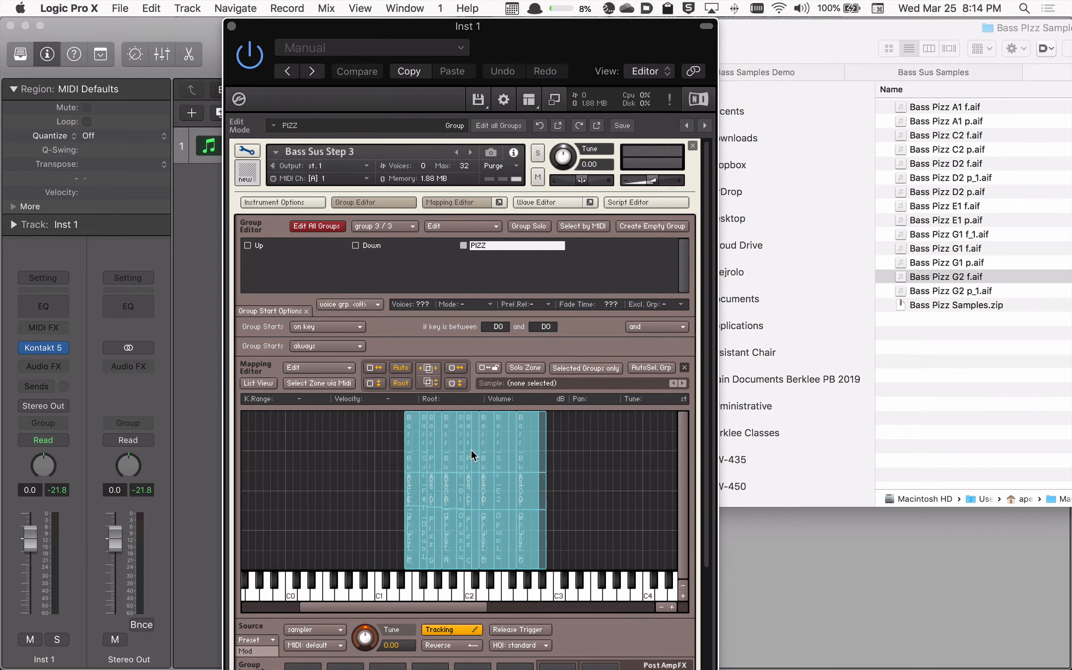
{"action": "left_click", "coordinate": [262, 245]}
{"action": "left_click", "coordinate": [373, 244]}
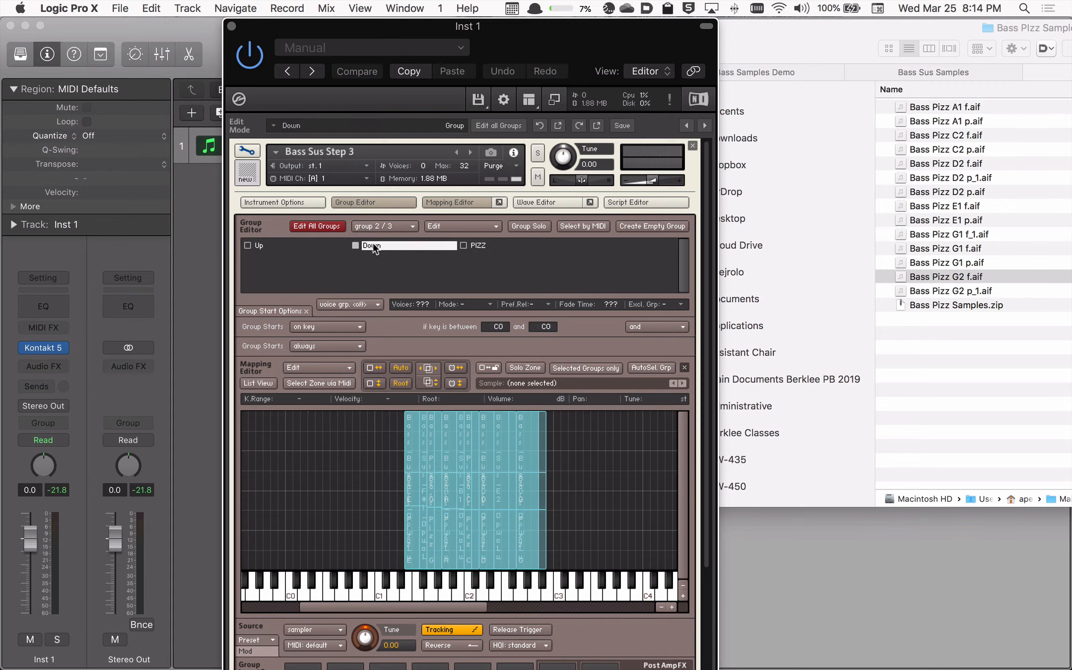
{"action": "left_click", "coordinate": [474, 245]}
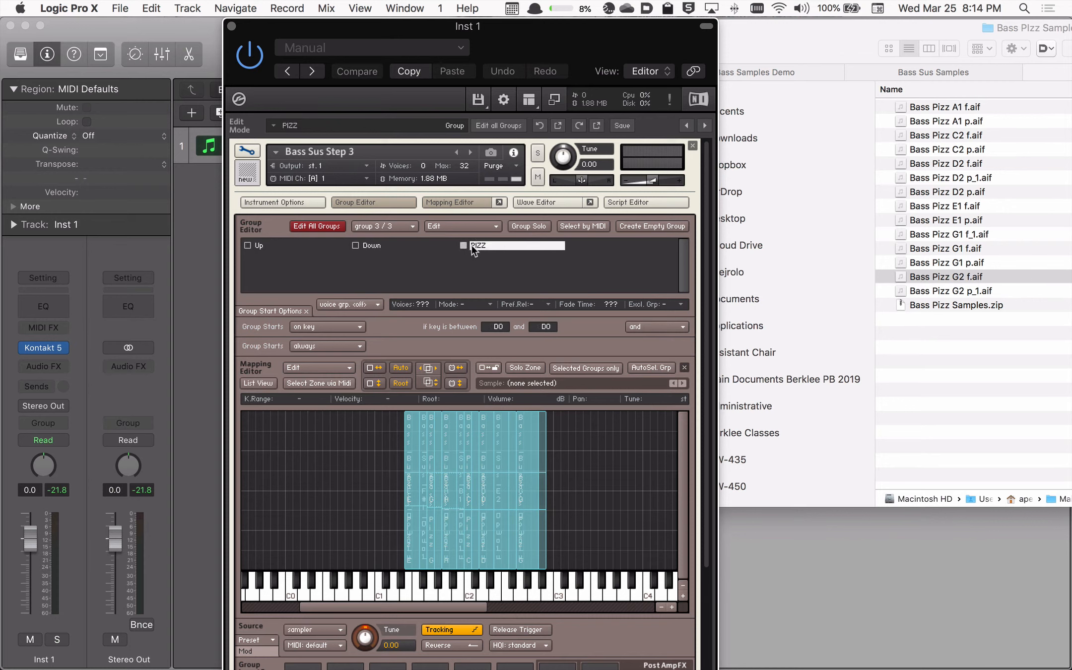
{"action": "left_click", "coordinate": [373, 245]}
{"action": "left_click", "coordinate": [262, 248]}
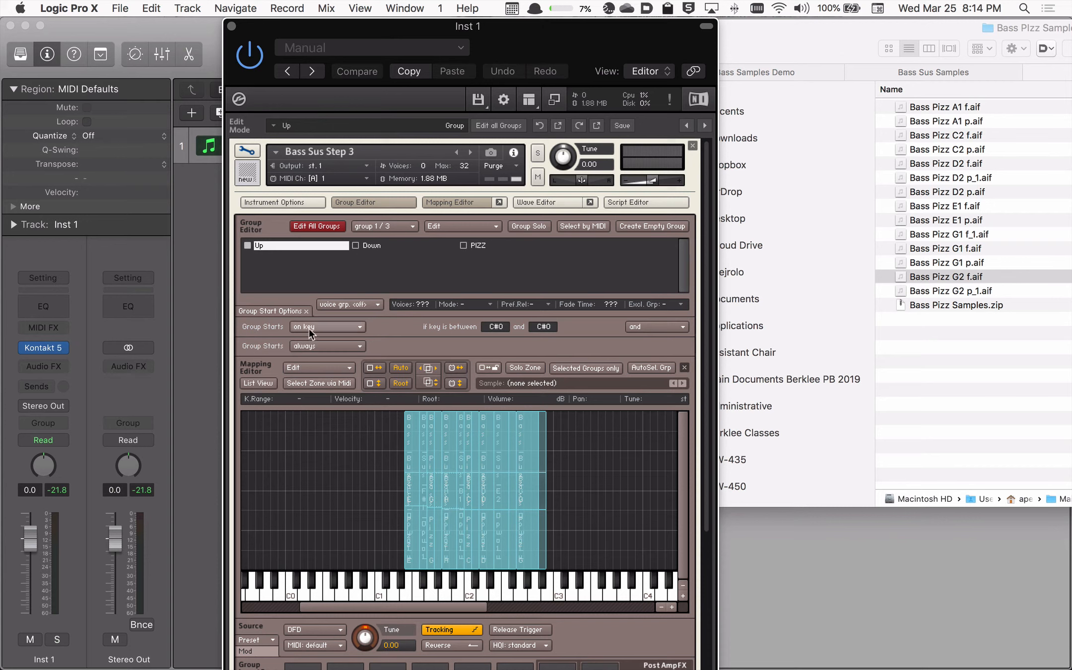
{"action": "left_click", "coordinate": [352, 325]}
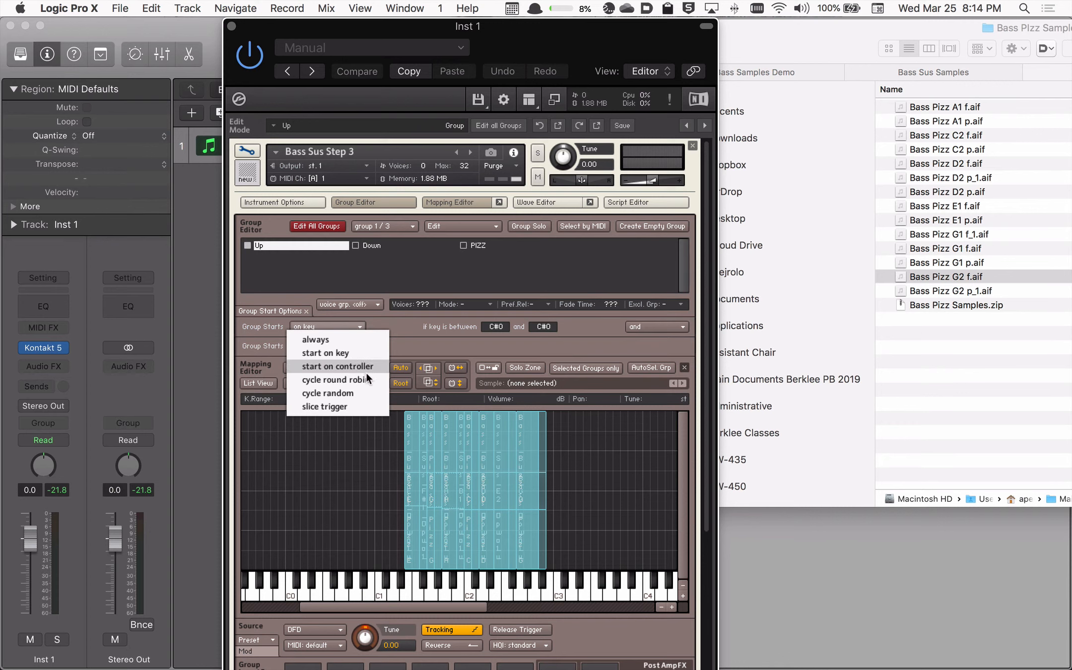
{"action": "left_click", "coordinate": [377, 270]}
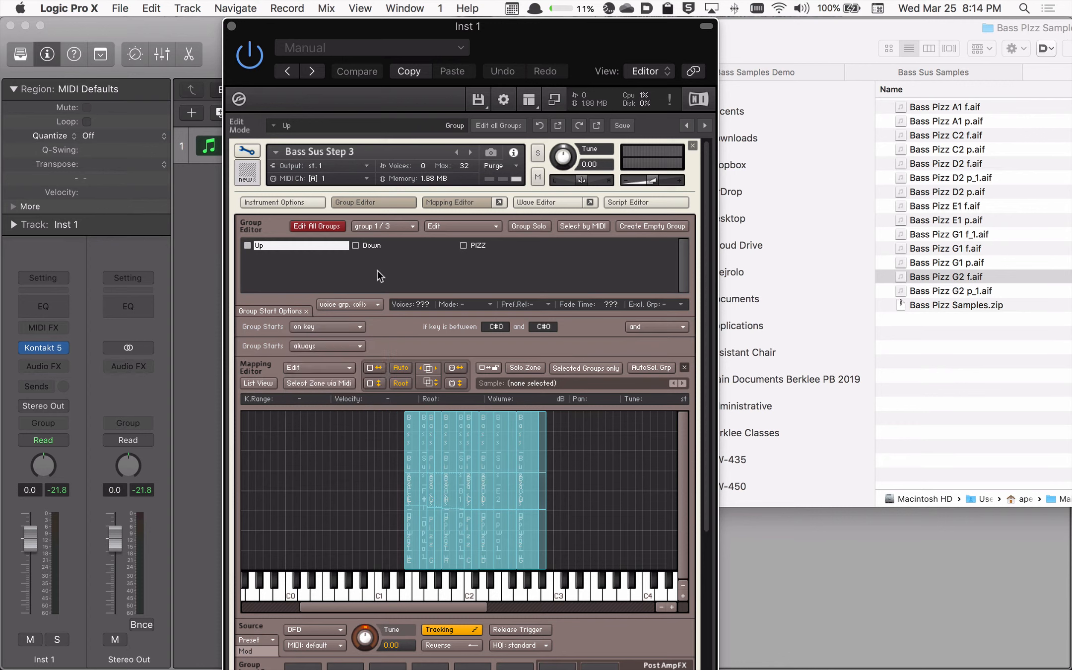